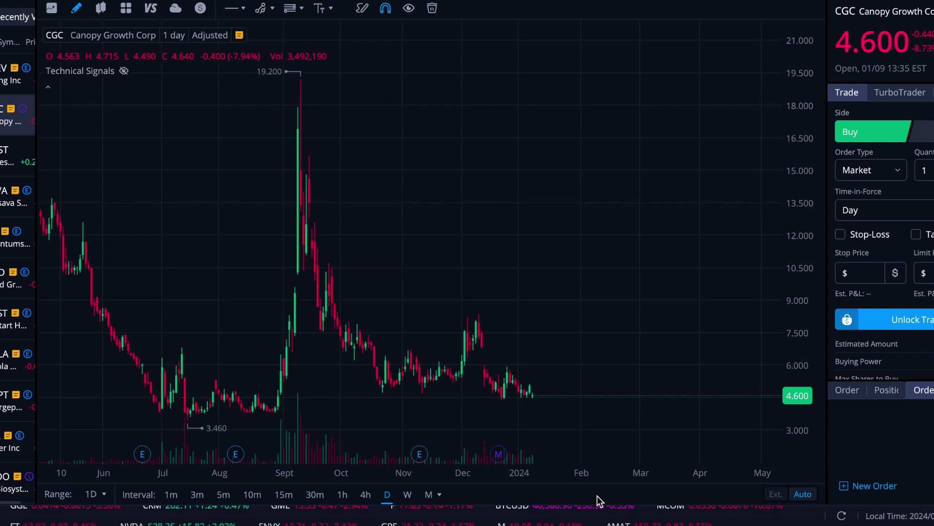
# - Draw horizontal lines at 3.864 and 5.010 on the CGC daily chart, then zoom in
pyautogui.moveTo(500, 455)
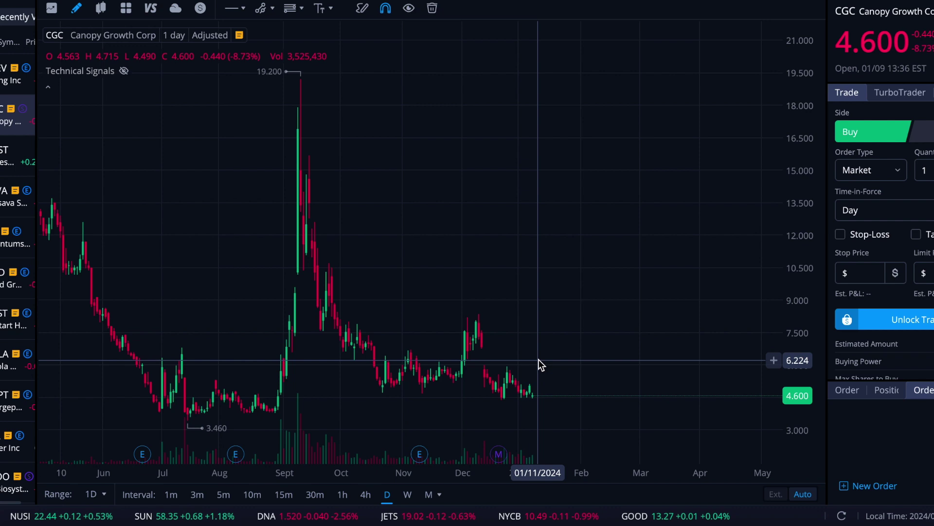
pyautogui.click(230, 7)
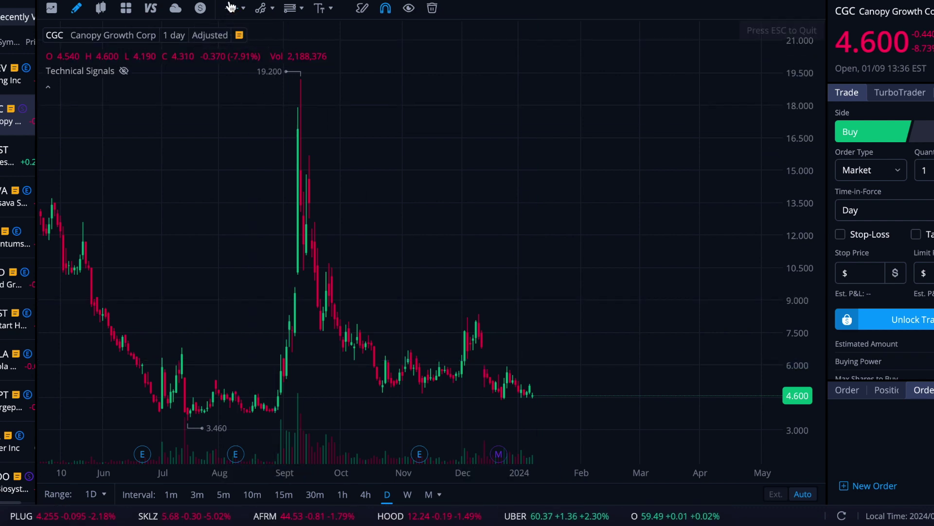
pyautogui.click(300, 412)
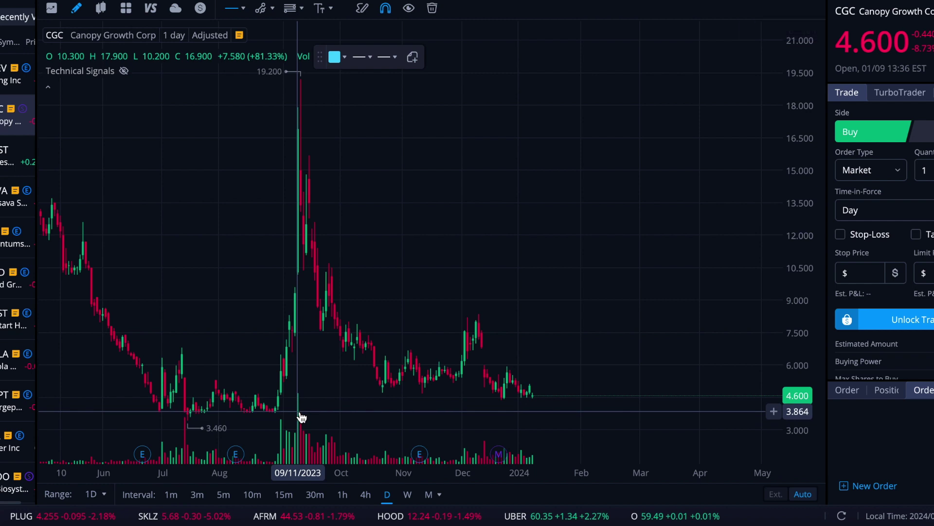
pyautogui.click(231, 15)
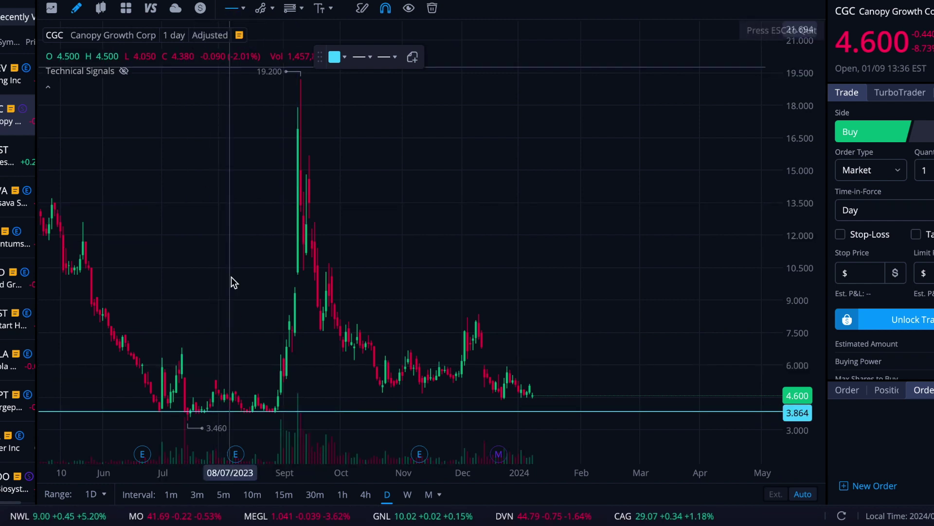
pyautogui.click(238, 387)
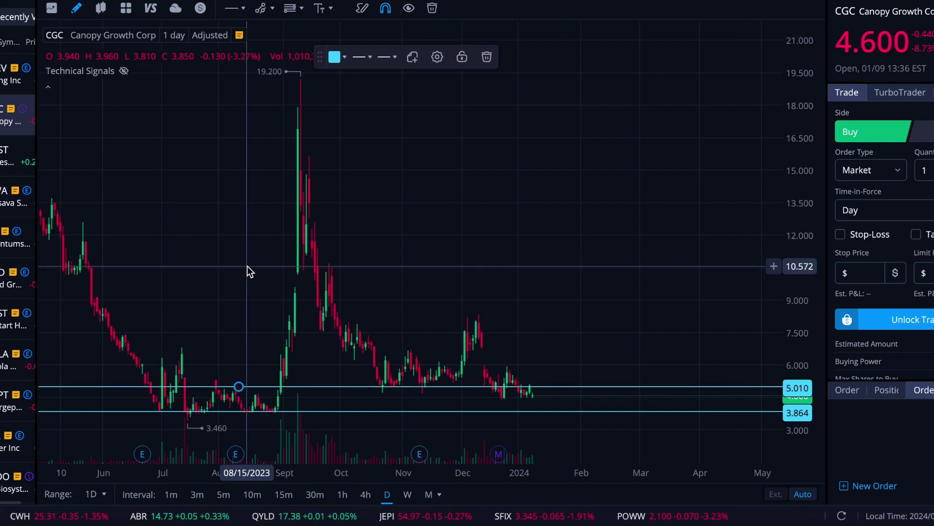
pyautogui.scroll(5, 247, 267)
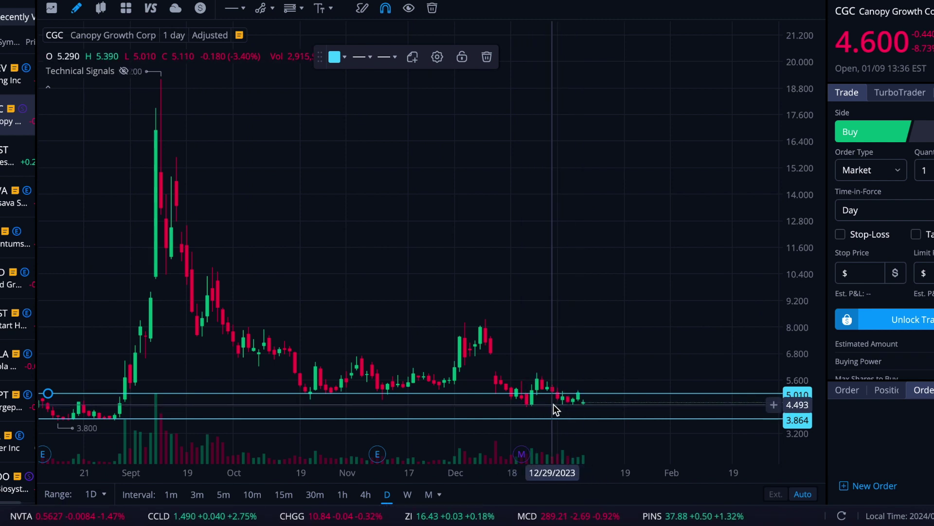
pyautogui.hscroll(-3, 420, 339)
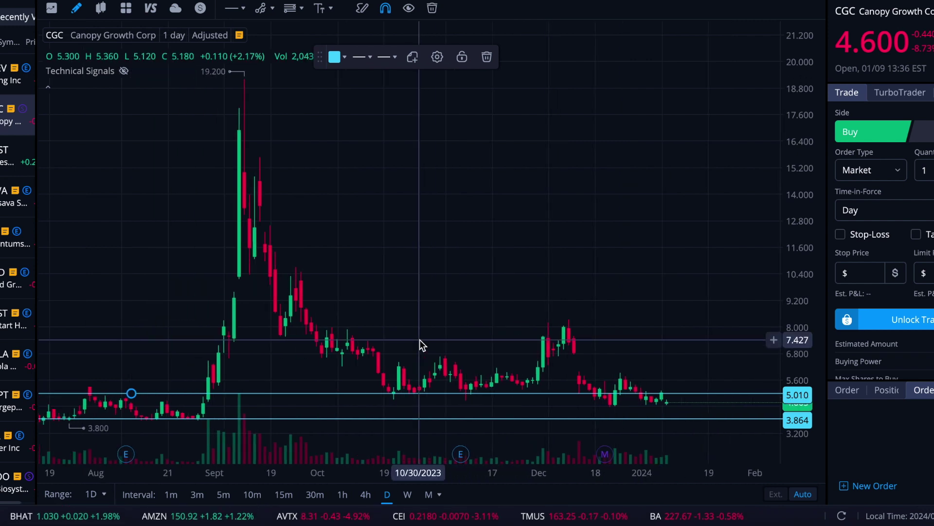
pyautogui.hscroll(-3, 419, 340)
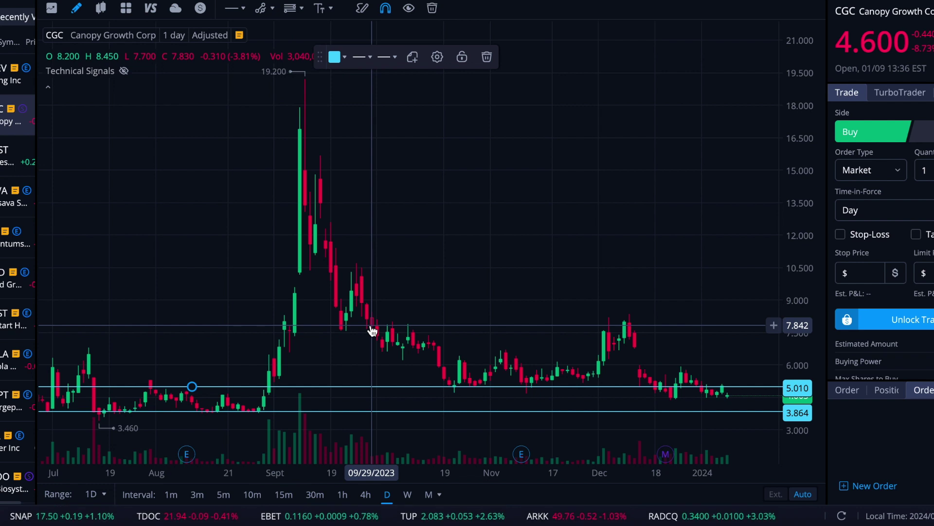
pyautogui.hscroll(5, 373, 331)
pyautogui.hscroll(3, 372, 330)
pyautogui.hscroll(-3, 373, 331)
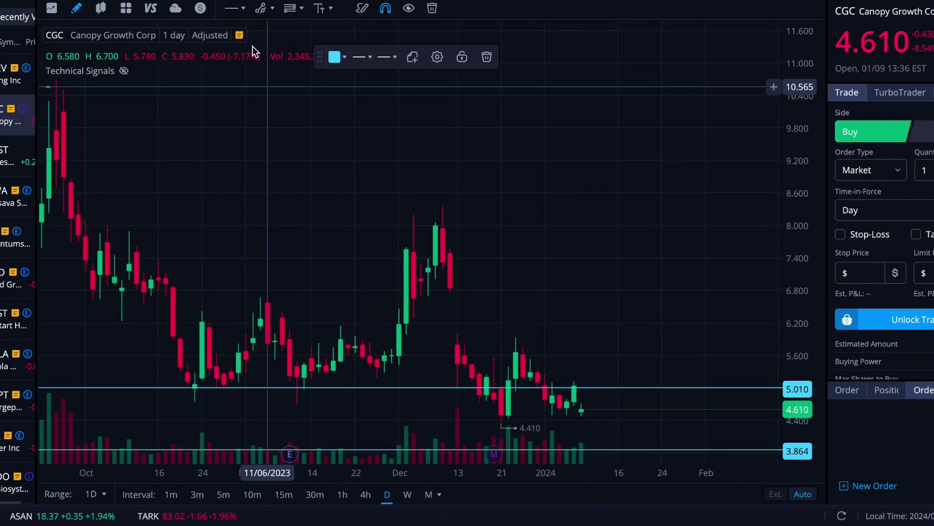
# - Draw horizontal lines at 4.504 and 6.780 on the CGC daily chart
pyautogui.click(231, 8)
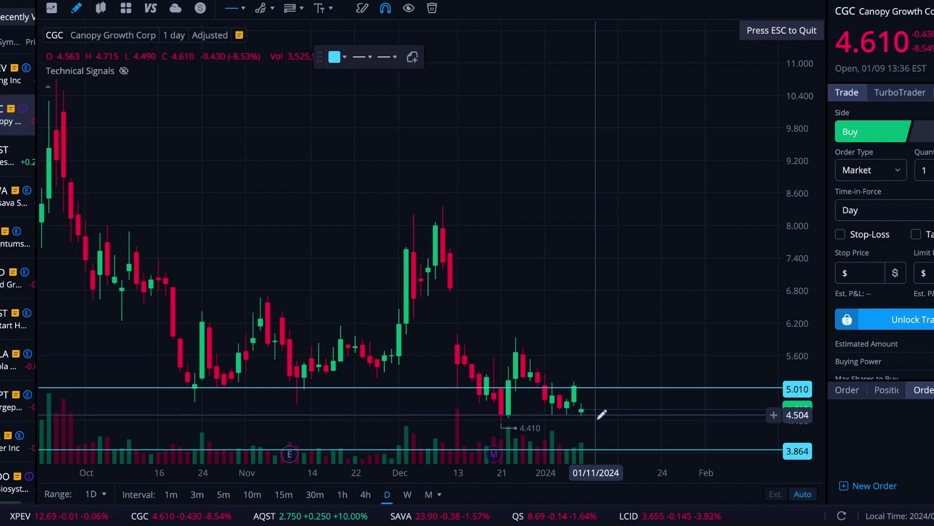
pyautogui.click(597, 416)
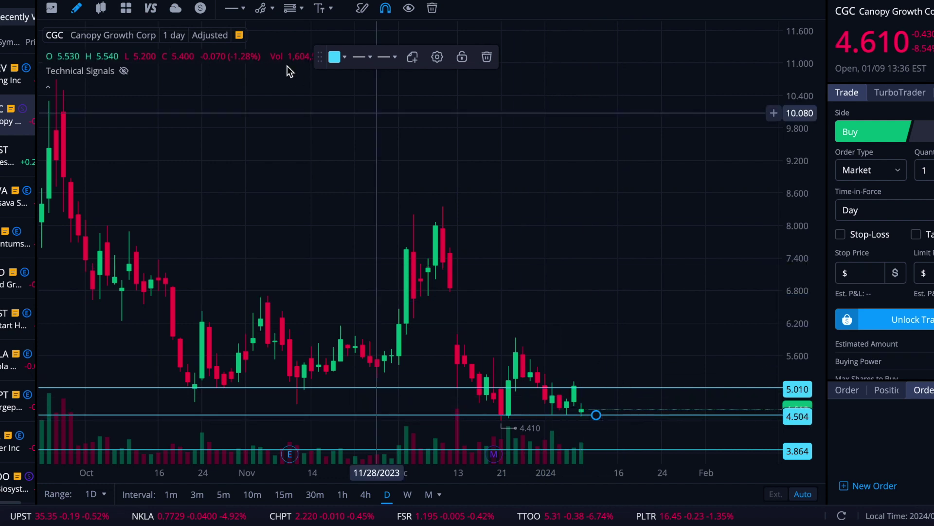
pyautogui.click(232, 8)
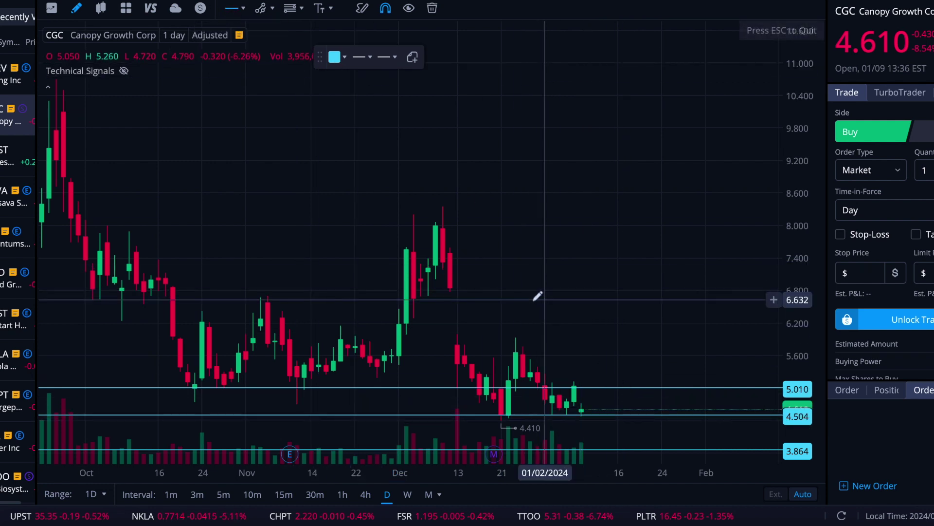
pyautogui.click(450, 292)
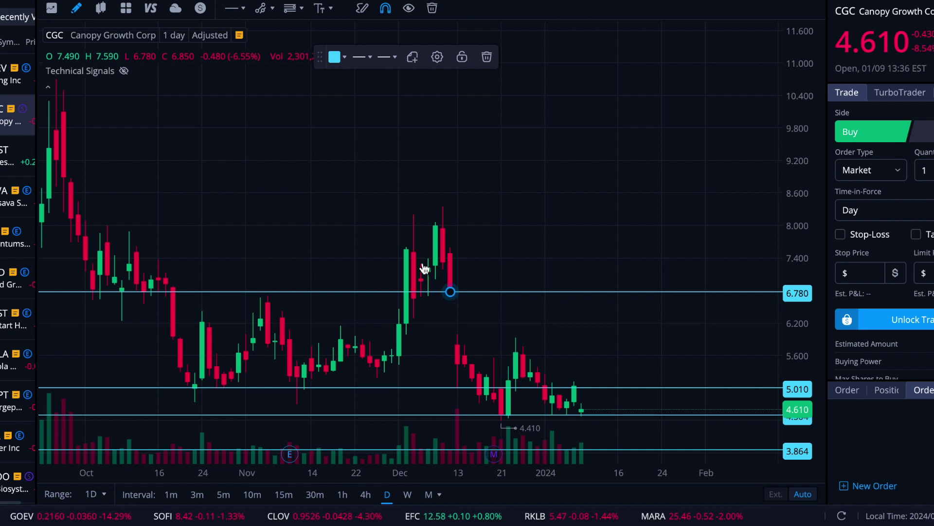
# - Make the 6.780 line dark grey and add a dark grey line at the 5.990 candle high
pyautogui.click(336, 57)
pyautogui.click(342, 115)
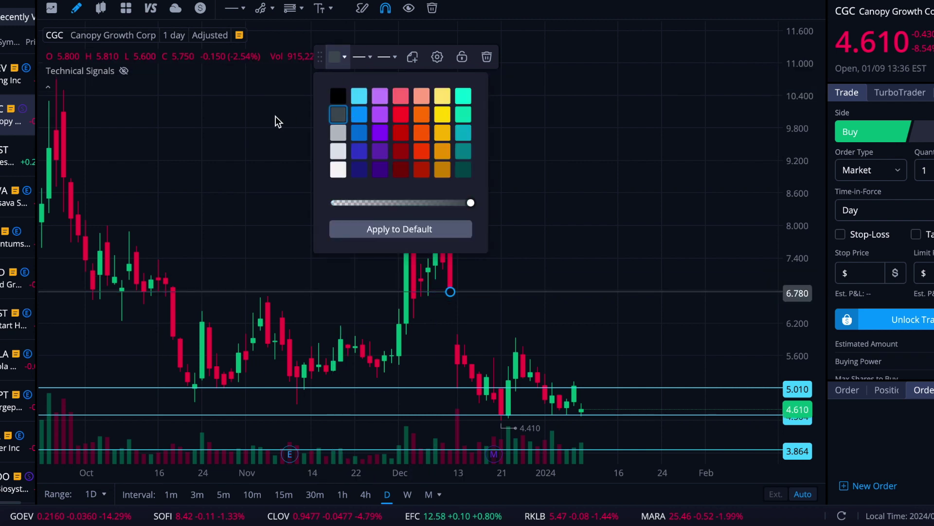
pyautogui.click(231, 10)
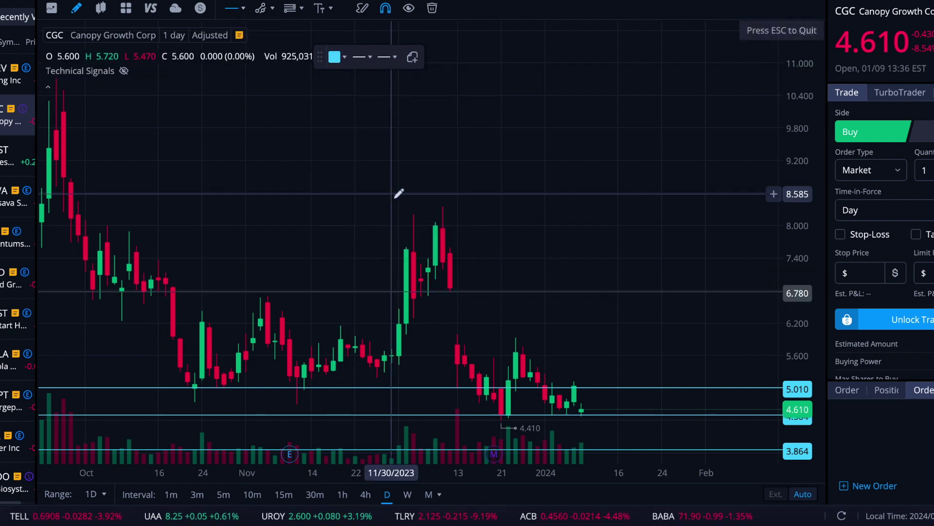
pyautogui.click(458, 332)
pyautogui.moveTo(458, 332)
pyautogui.mouseDown()
pyautogui.moveTo(457, 324)
pyautogui.moveTo(459, 337)
pyautogui.mouseUp()
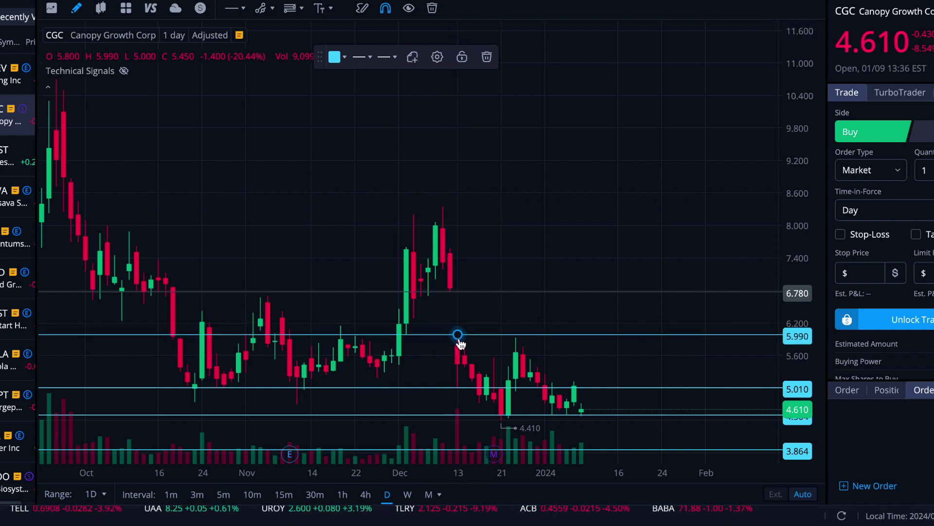
pyautogui.click(336, 57)
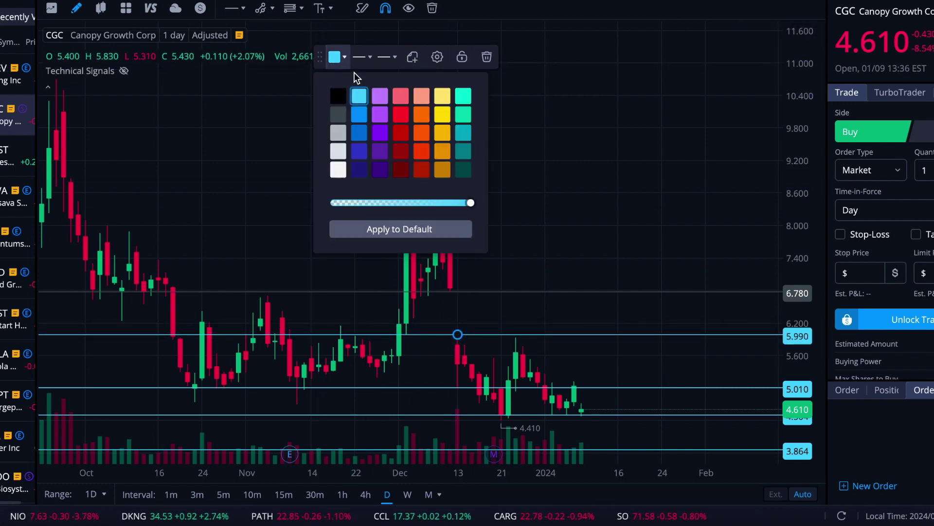
pyautogui.click(340, 116)
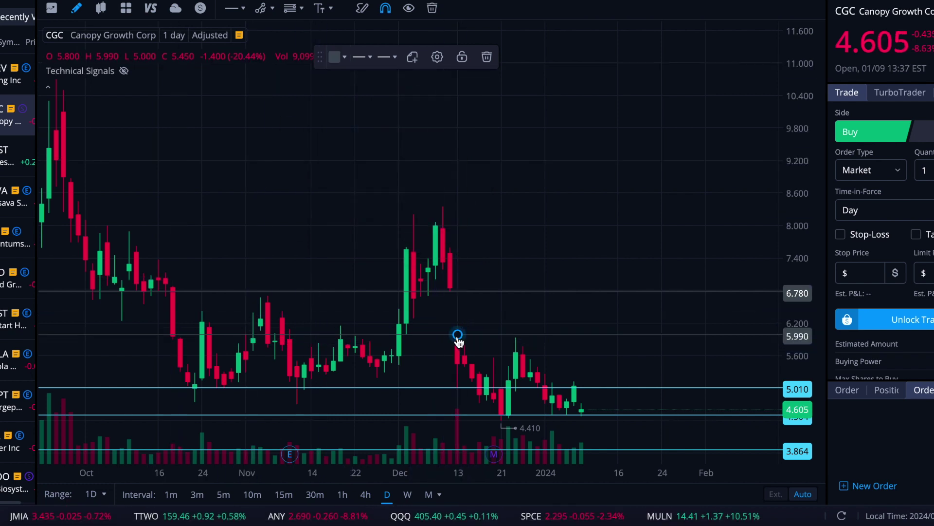
# - Recolour both the 5.990 and 6.780 lines purple and deselect them
pyautogui.click(334, 57)
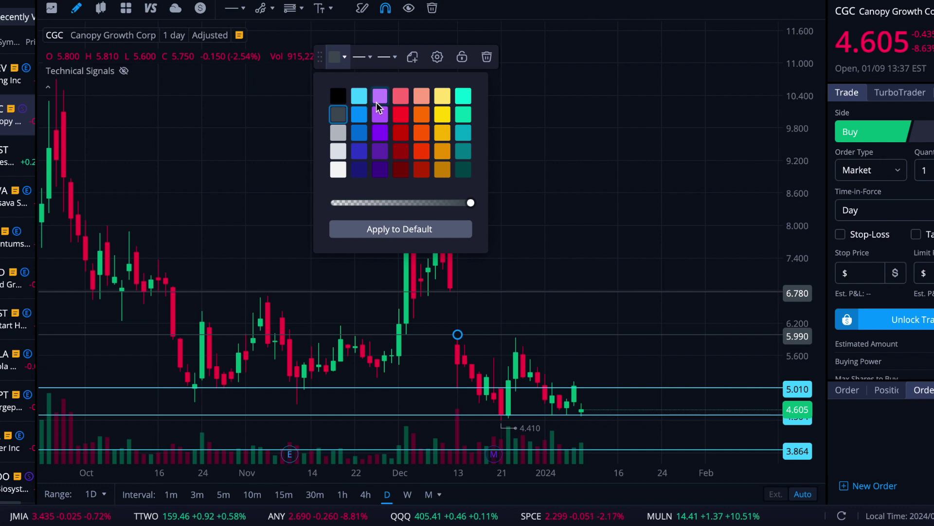
pyautogui.click(379, 97)
pyautogui.click(284, 237)
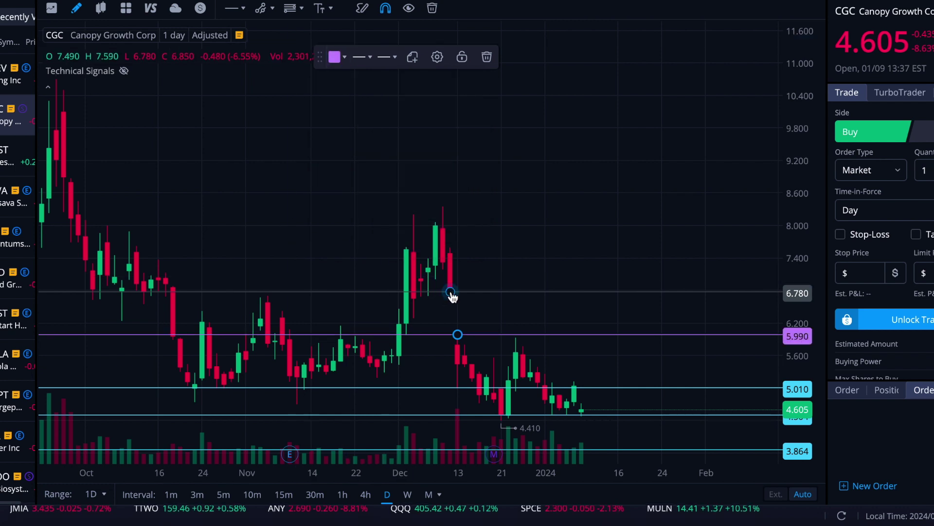
pyautogui.click(343, 59)
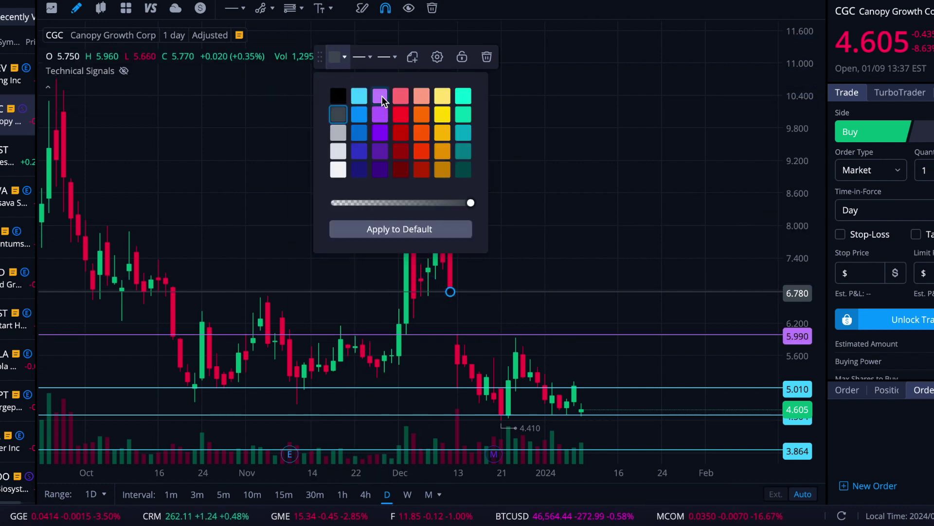
pyautogui.click(380, 98)
pyautogui.click(224, 169)
pyautogui.click(224, 168)
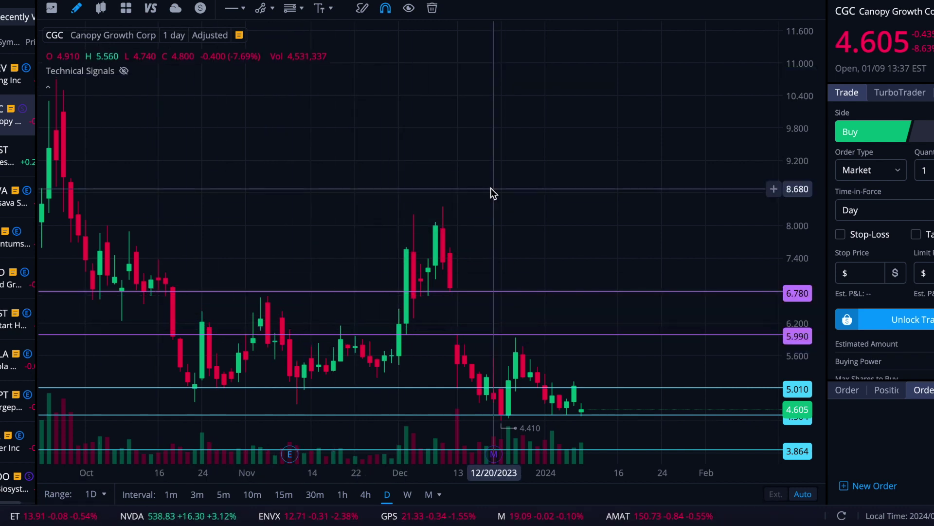
# - Draw cyan horizontal lines at 5.299 and 5.622, then deselect the new line
pyautogui.click(231, 8)
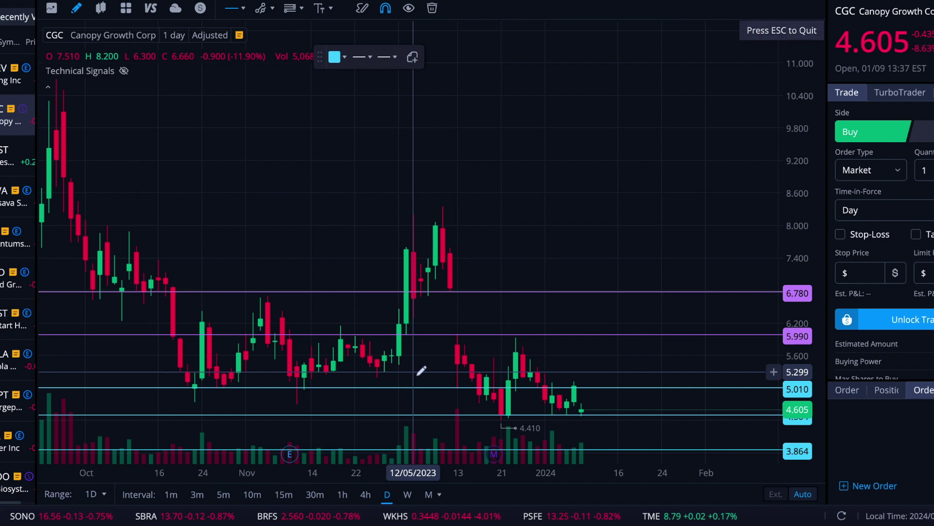
pyautogui.click(413, 372)
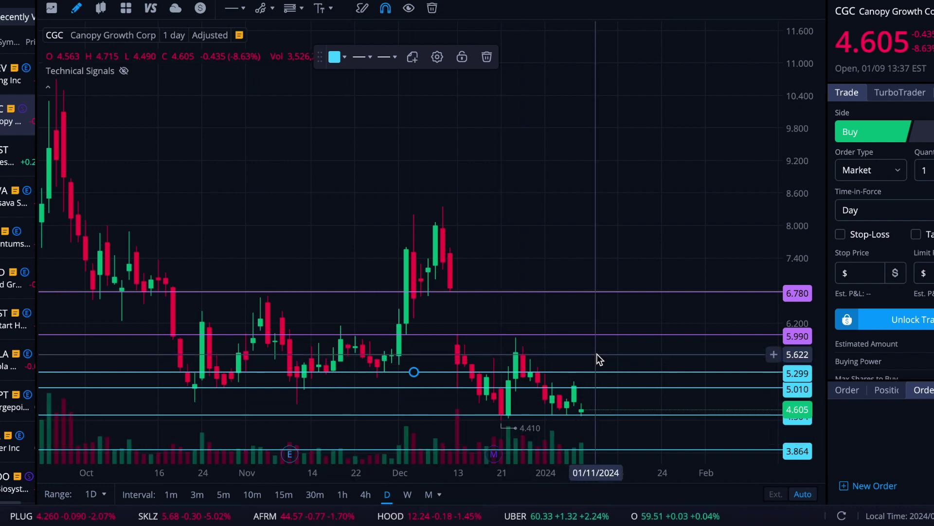
pyautogui.click(231, 9)
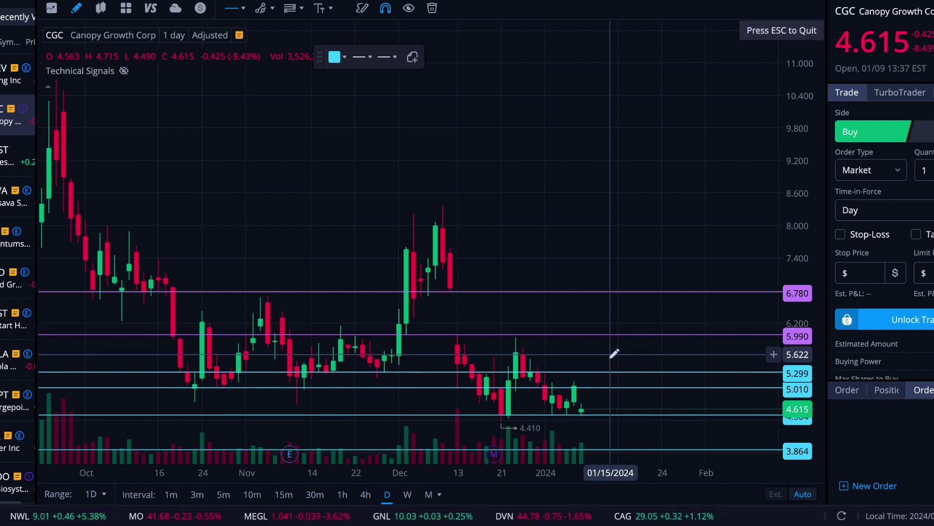
pyautogui.click(612, 354)
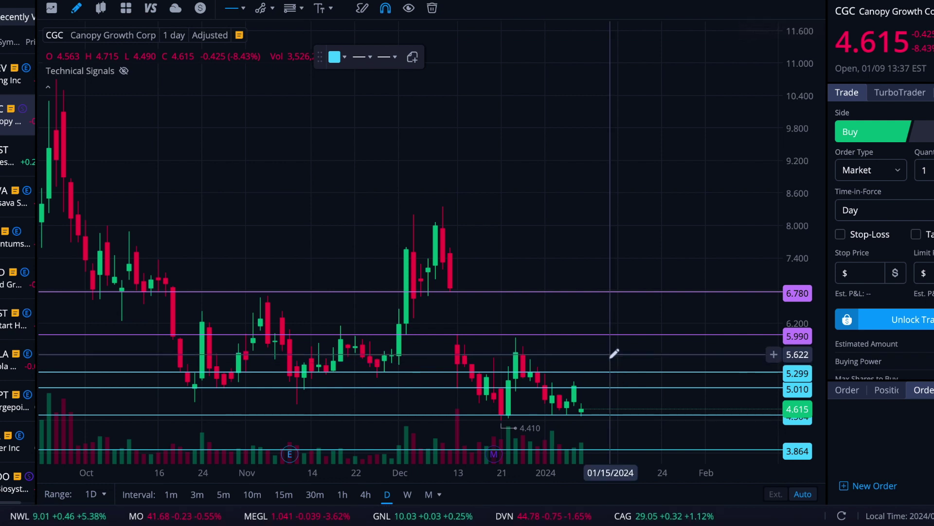
pyautogui.click(560, 210)
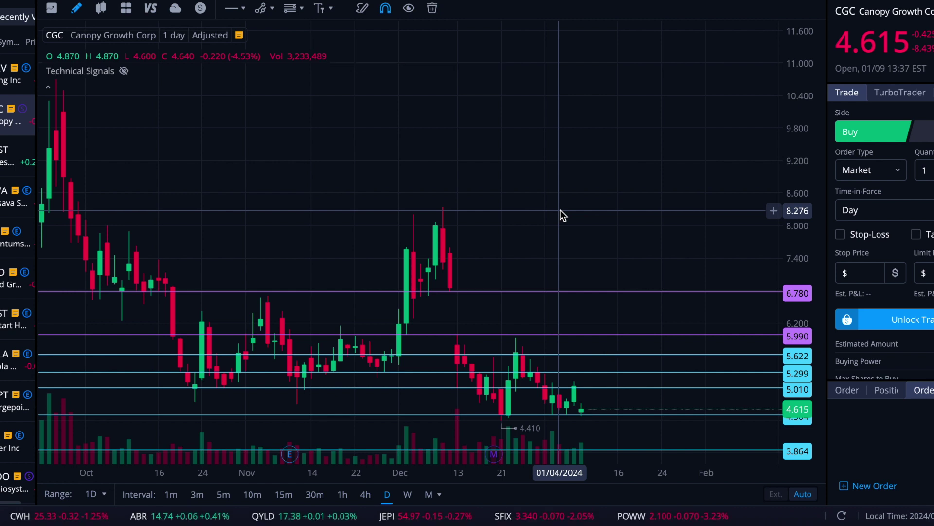
pyautogui.scroll(-3, 560, 210)
pyautogui.scroll(4, 560, 210)
pyautogui.scroll(5, 559, 209)
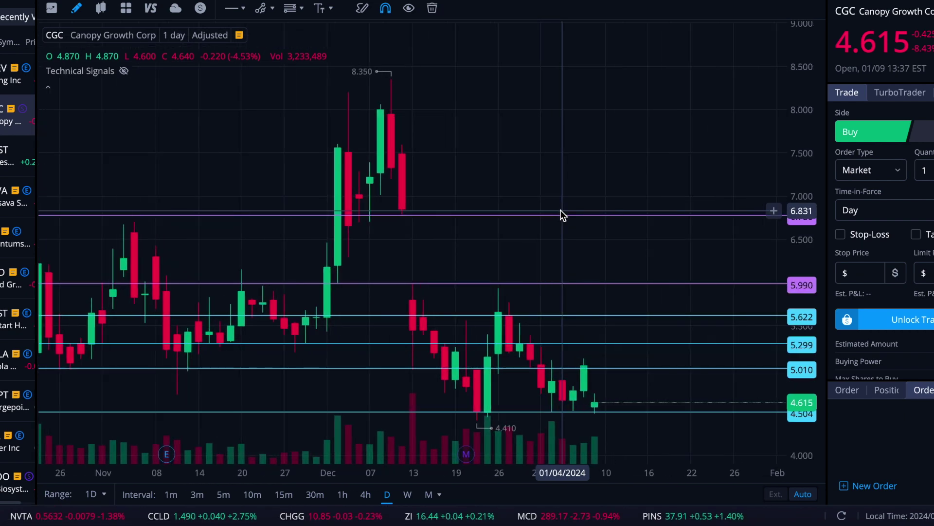
pyautogui.click(481, 414)
pyautogui.scroll(2, 484, 416)
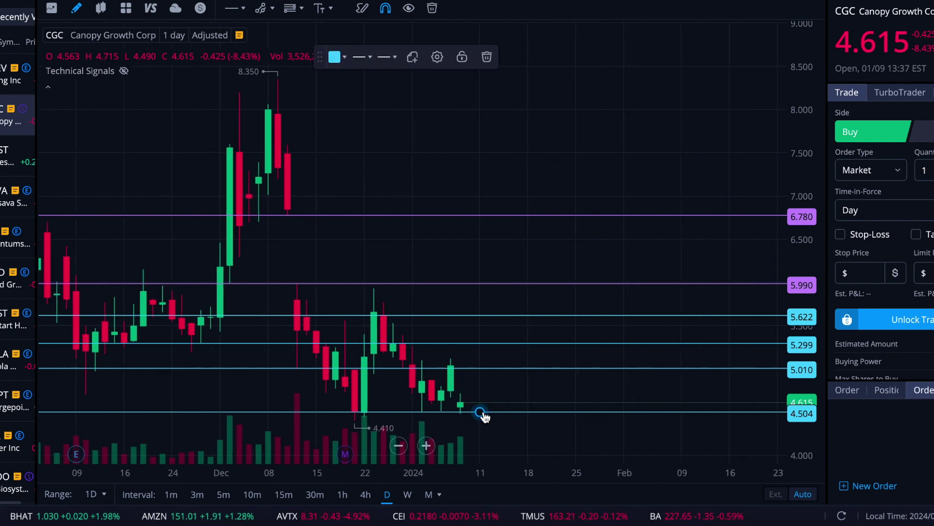
pyautogui.click(496, 427)
pyautogui.scroll(-5, 496, 427)
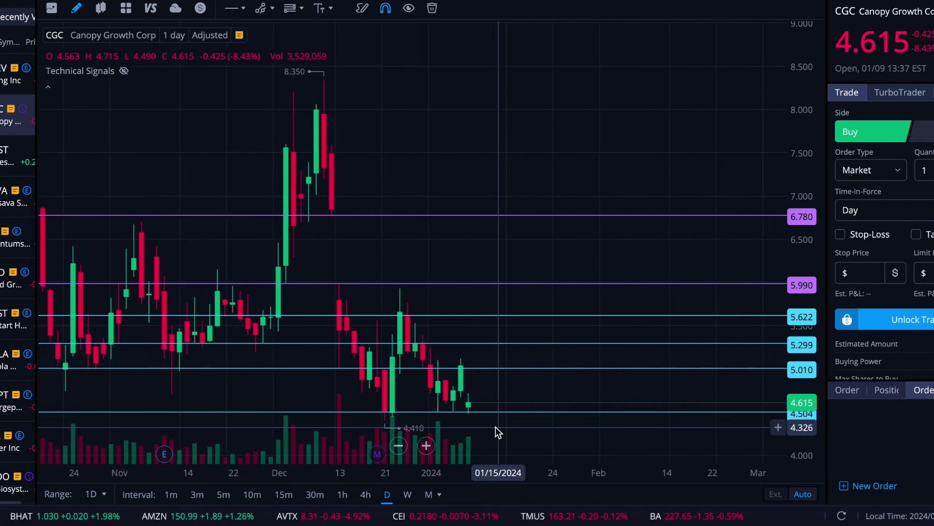
pyautogui.scroll(-3, 495, 427)
pyautogui.scroll(2, 496, 427)
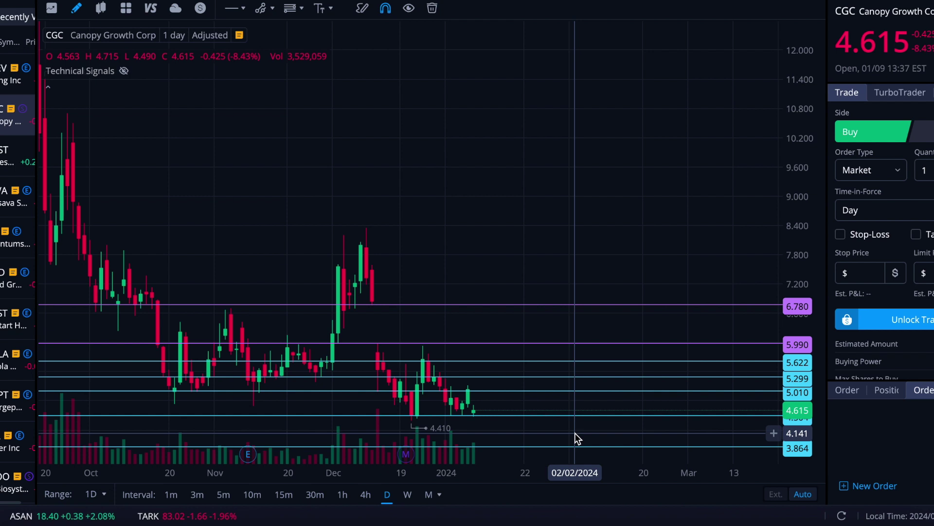
pyautogui.scroll(-3, 575, 434)
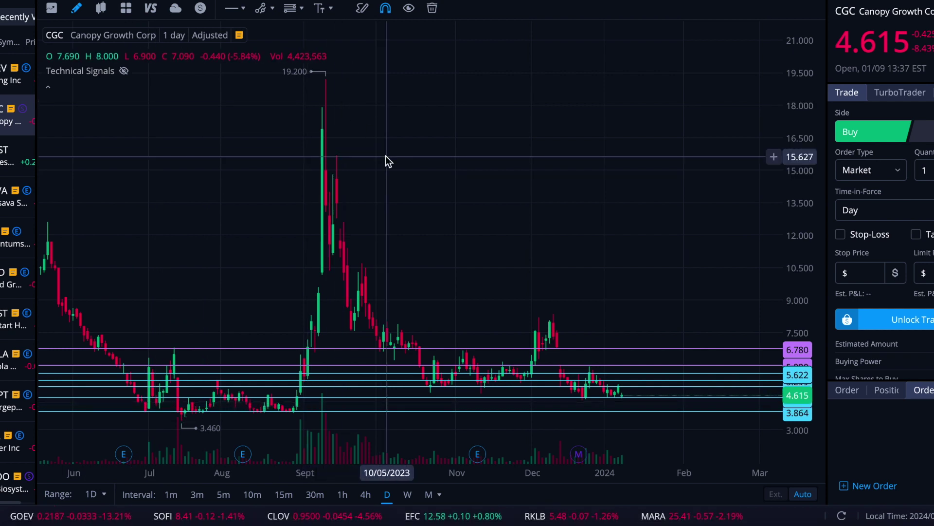
pyautogui.scroll(5, 387, 157)
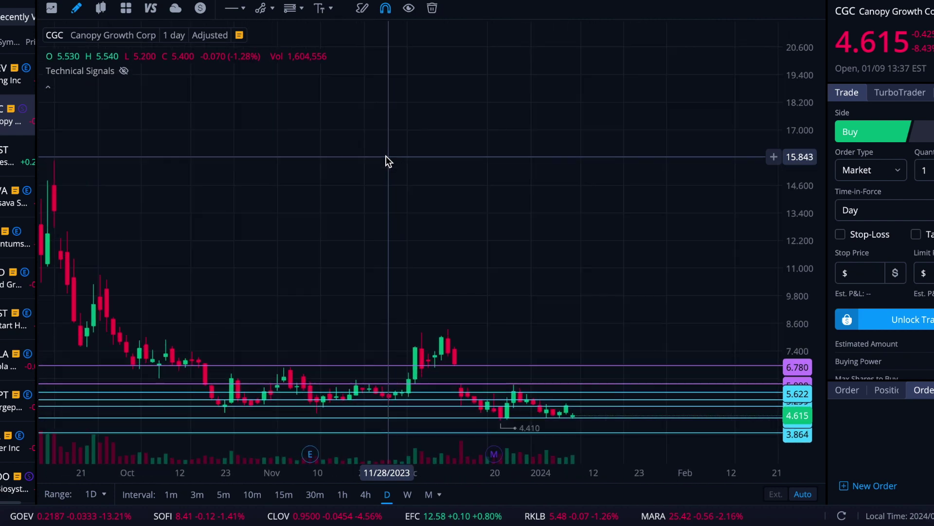
pyautogui.hscroll(5, 386, 157)
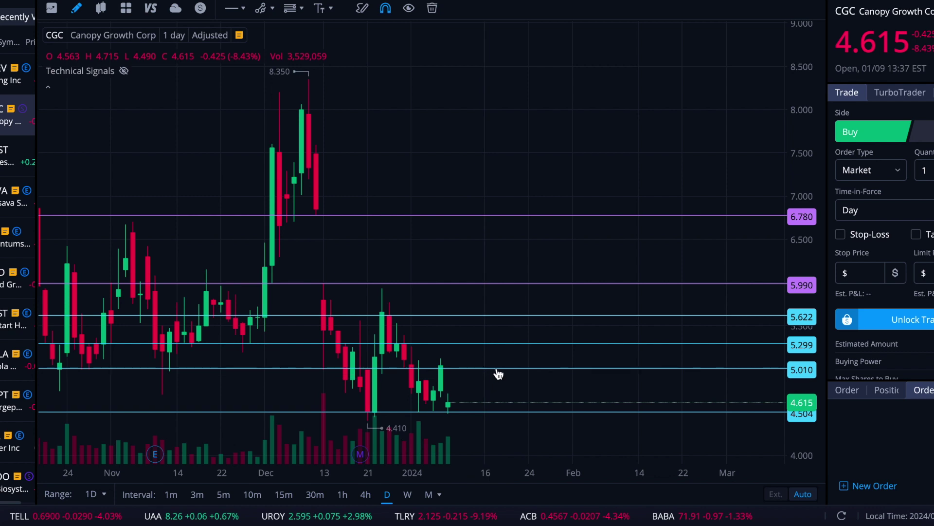
pyautogui.click(511, 344)
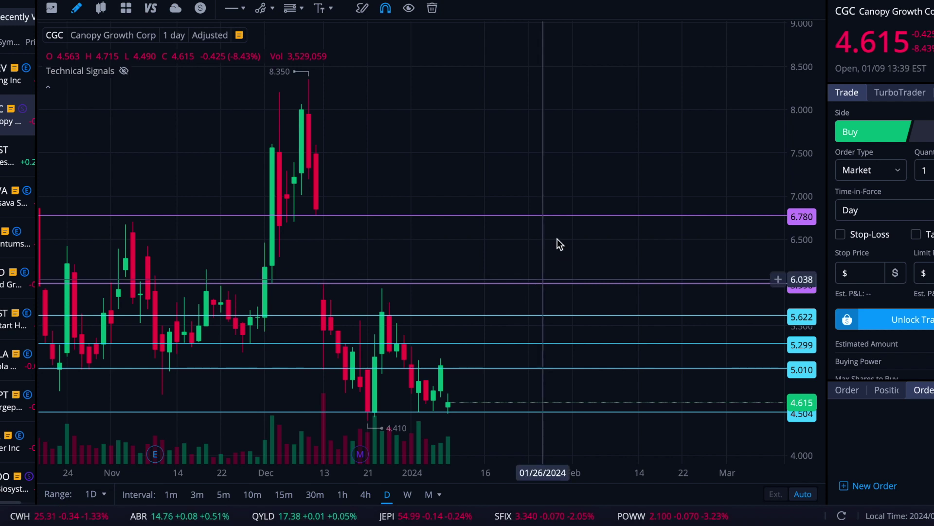
pyautogui.scroll(-6, 322, 222)
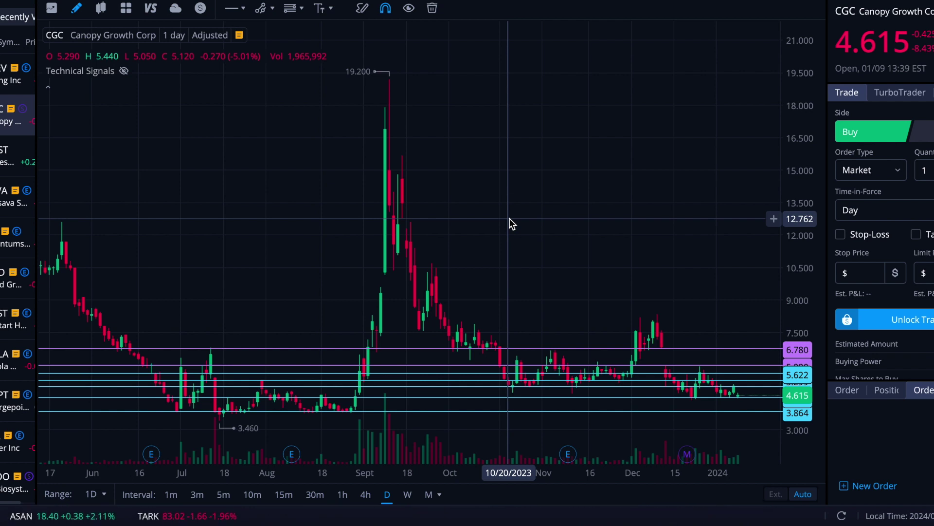
pyautogui.hotkey('ctrl', 'Right')
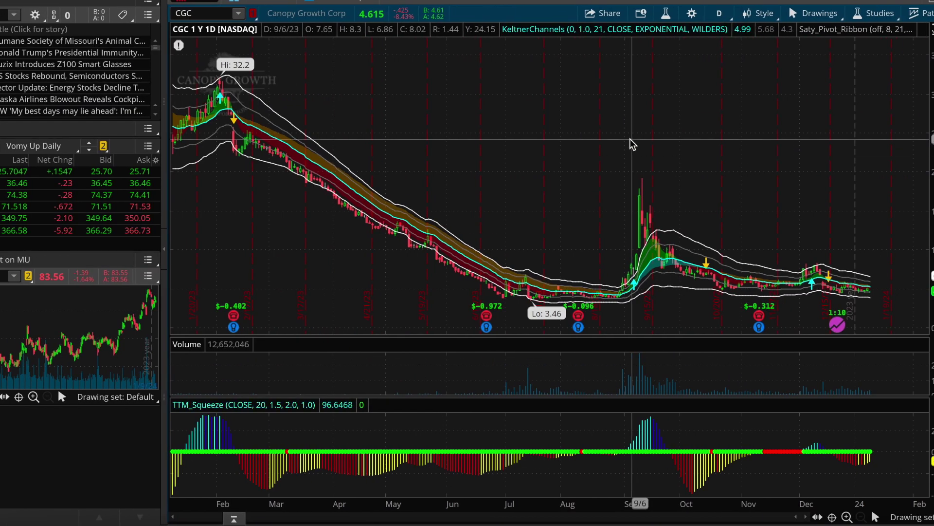
# - Zoom thinkorswim's CGC daily chart to the late August through January range
pyautogui.moveTo(614, 145); pyautogui.dragTo(902, 179)
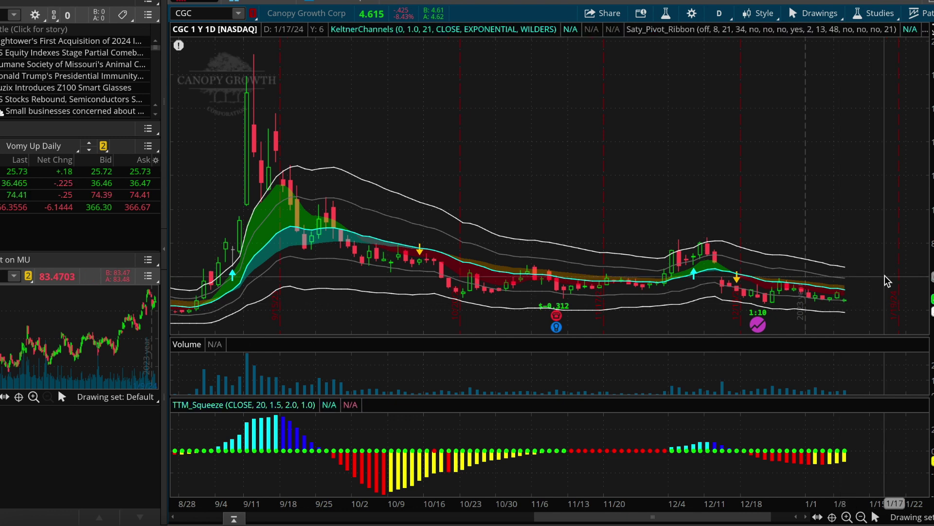
# - Zoom the CGC chart into the 11/9/23 to 1/17/24 range
pyautogui.moveTo(885, 275); pyautogui.dragTo(486, 183)
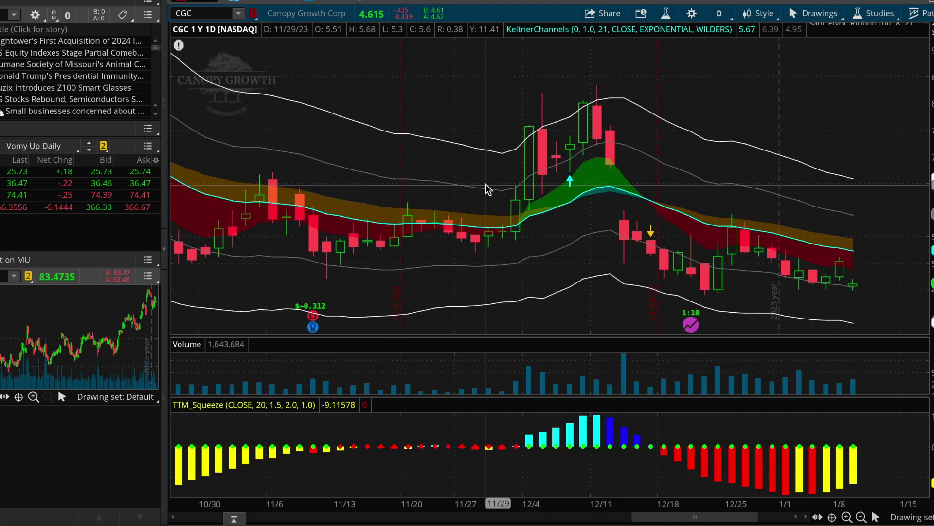